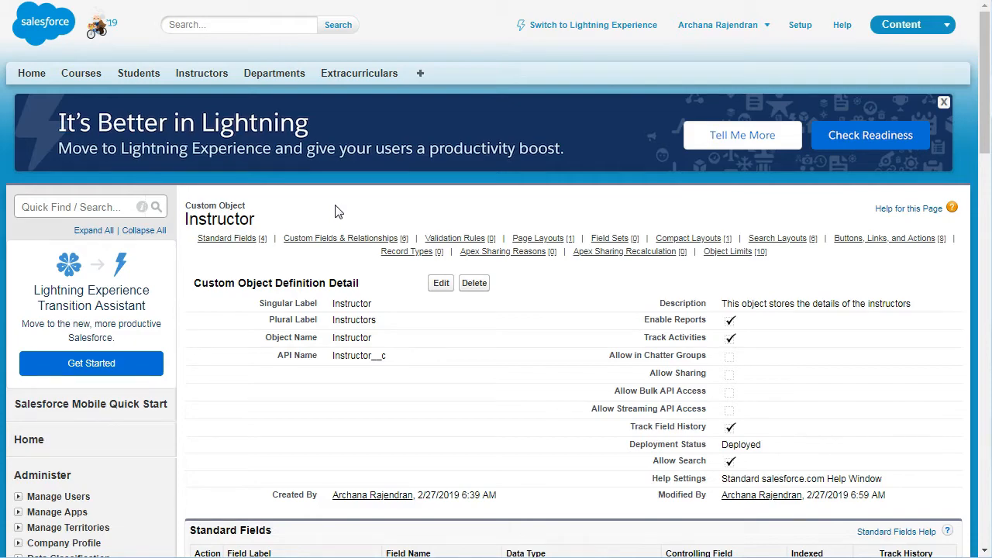
Open the Instructor object's Category custom field and review its picklist values
scroll(338, 211, "down", 3)
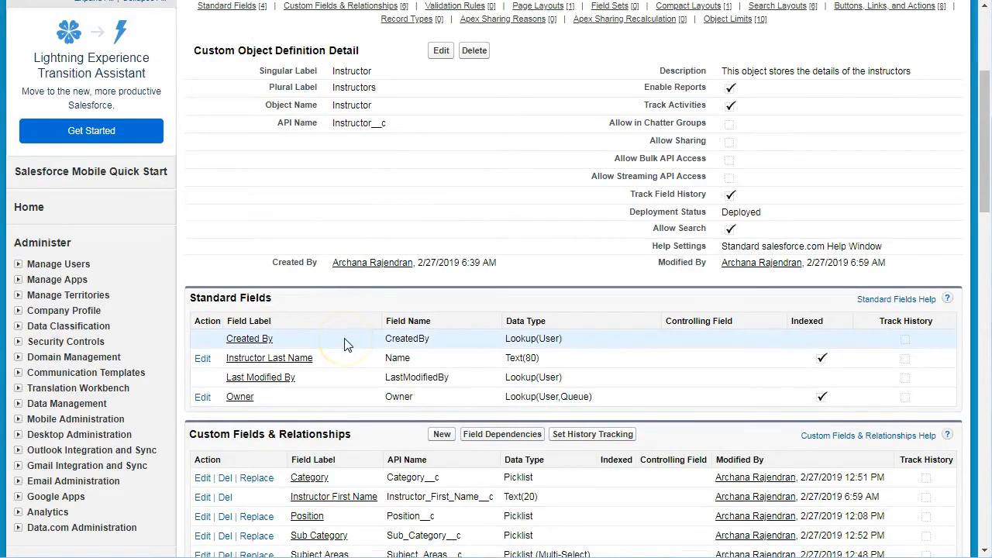
scroll(346, 344, "down", 2)
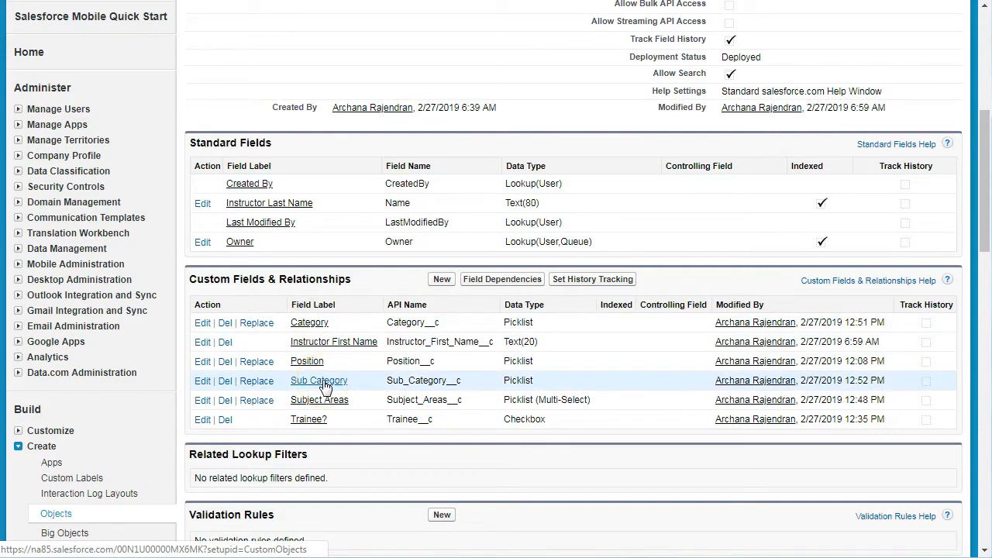
left_click(311, 324)
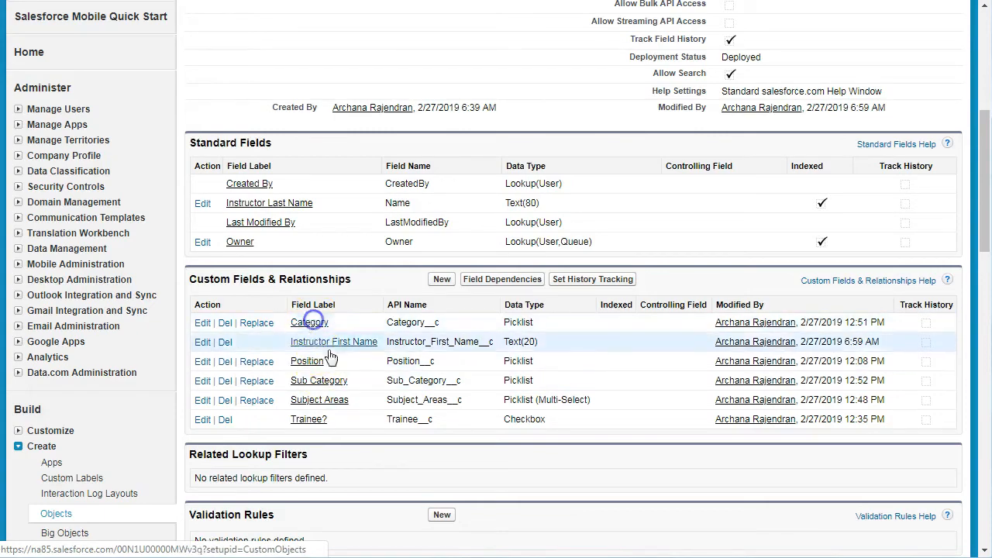
scroll(360, 372, "down", 2)
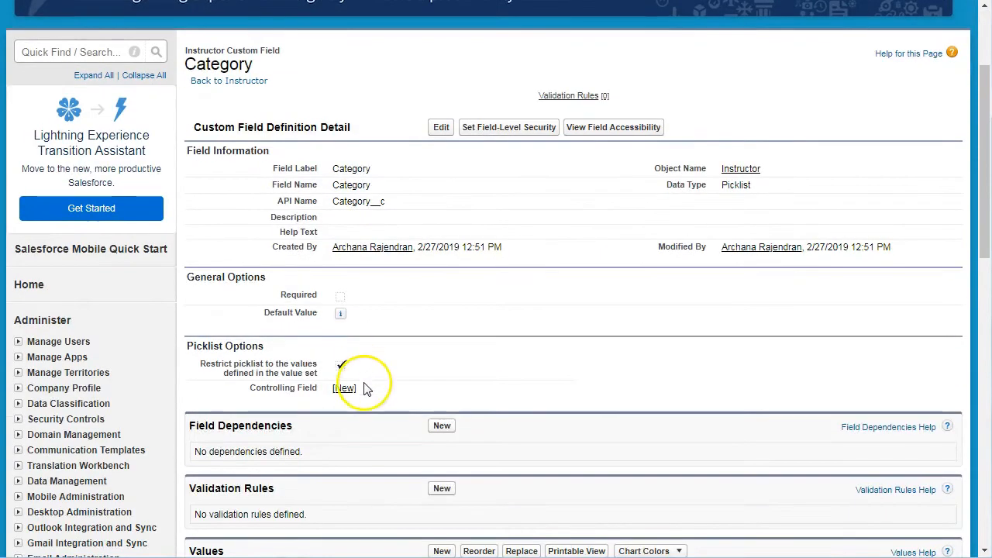
scroll(363, 380, "down", 4)
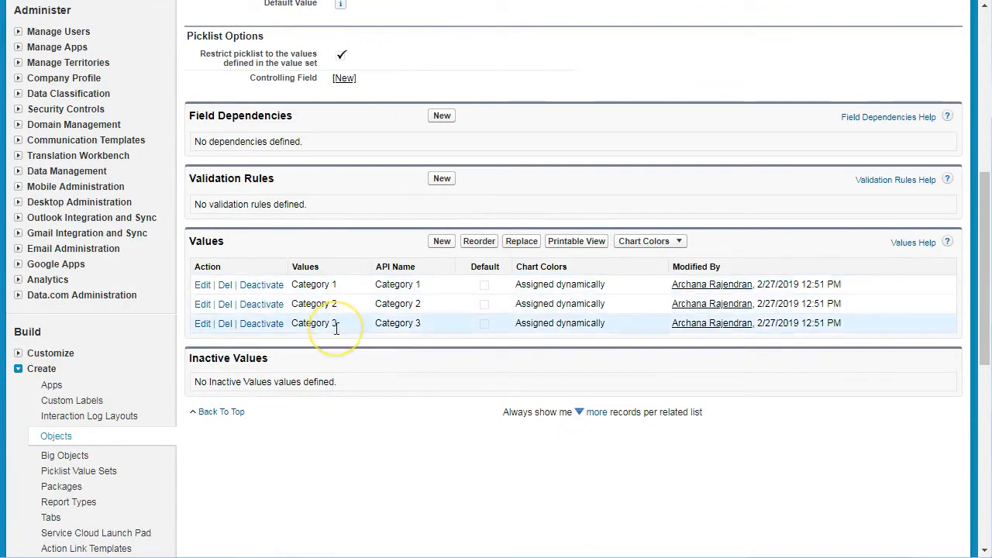
scroll(336, 328, "up", 5)
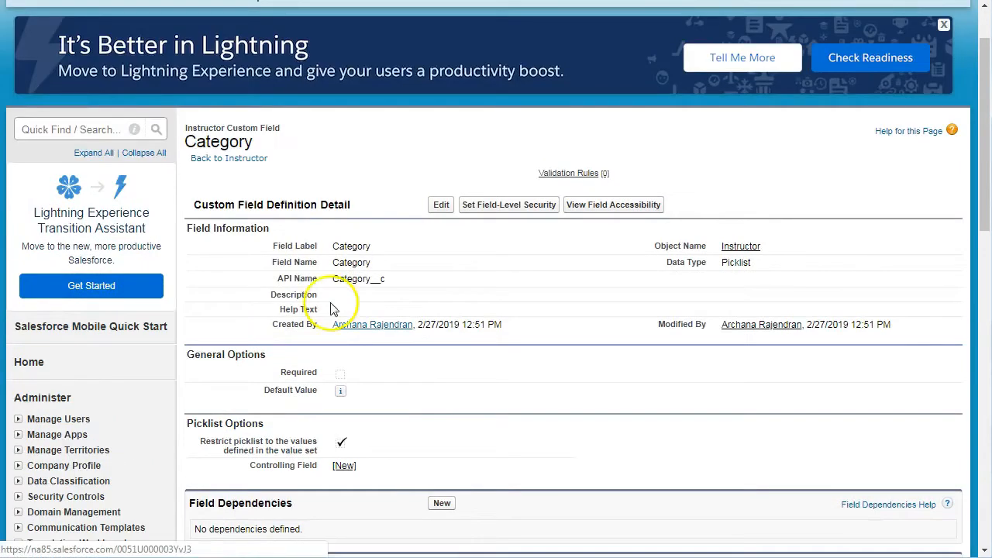
Return to the Instructor object and review the picklist values of its Sub Category field
left_click(246, 160)
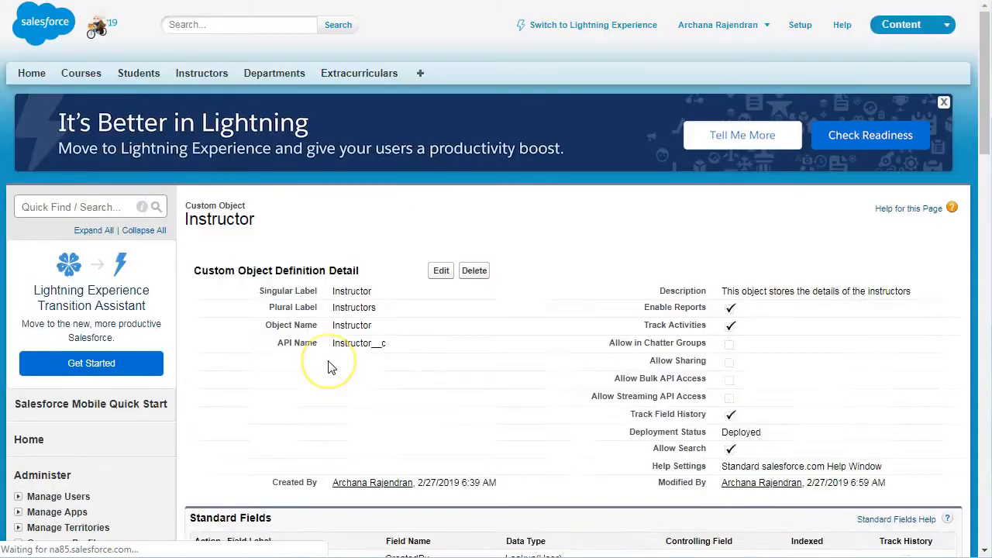
scroll(329, 366, "down", 4)
left_click(319, 381)
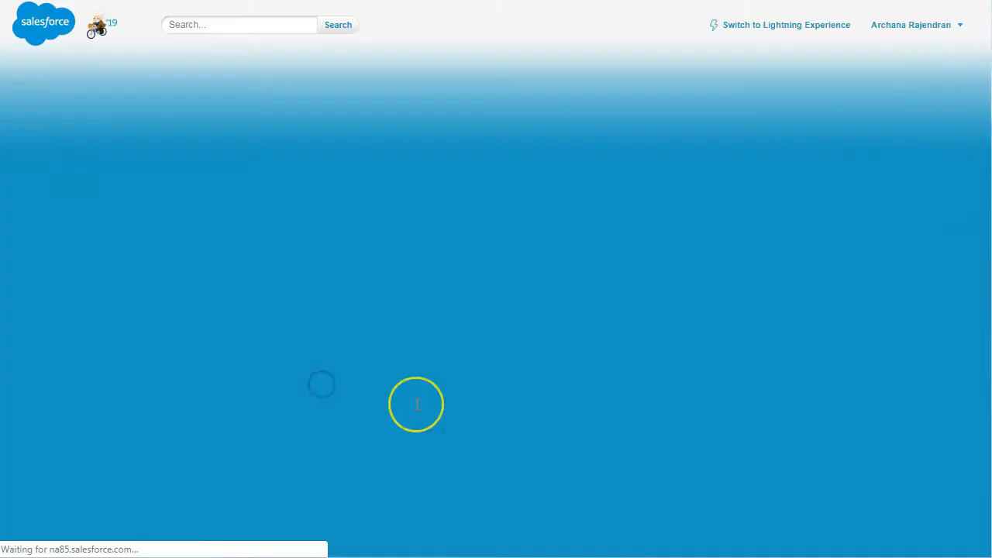
scroll(417, 404, "down", 6)
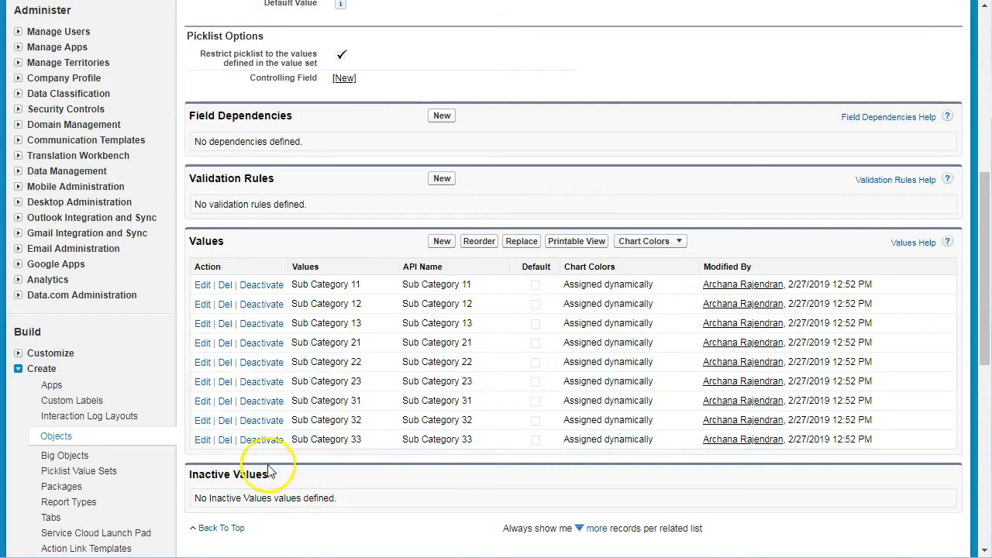
scroll(266, 451, "up", 6)
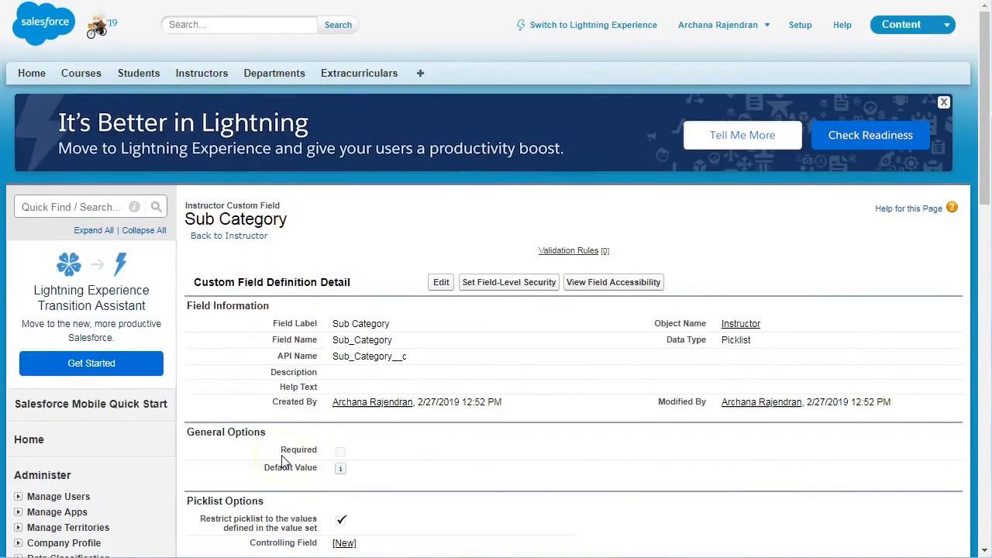
Go back to the Instructor object and start a new field dependency among its custom fields
left_click(252, 236)
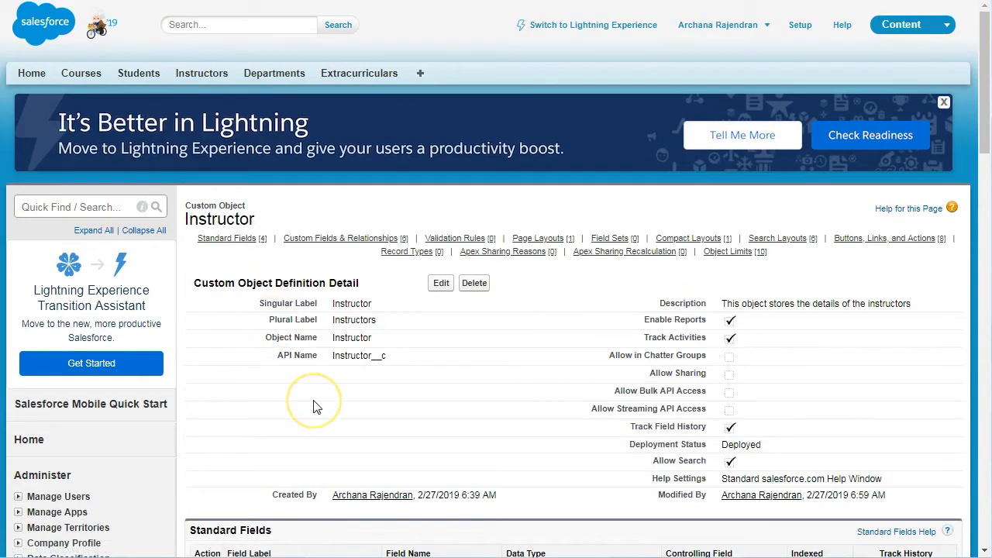
scroll(316, 407, "down", 3)
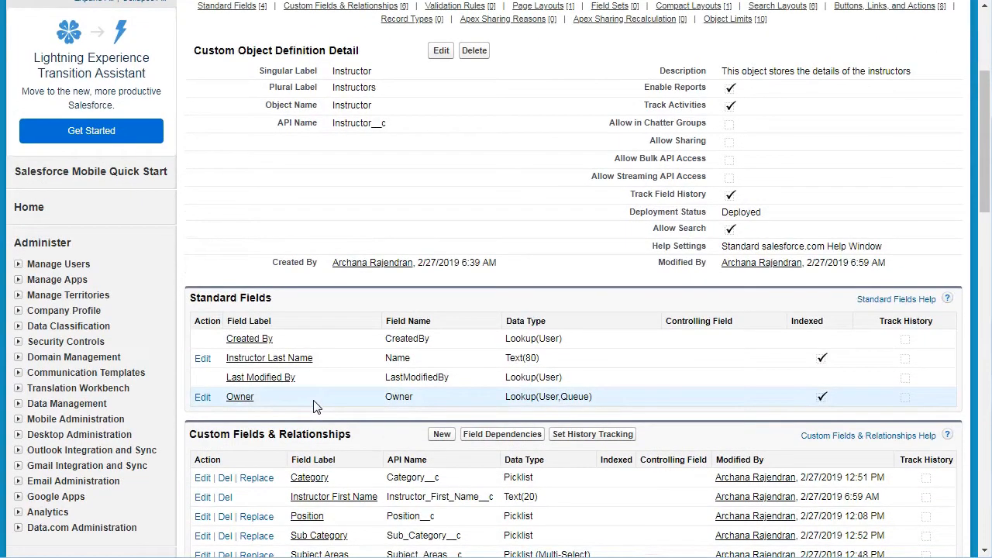
scroll(316, 407, "up", 3)
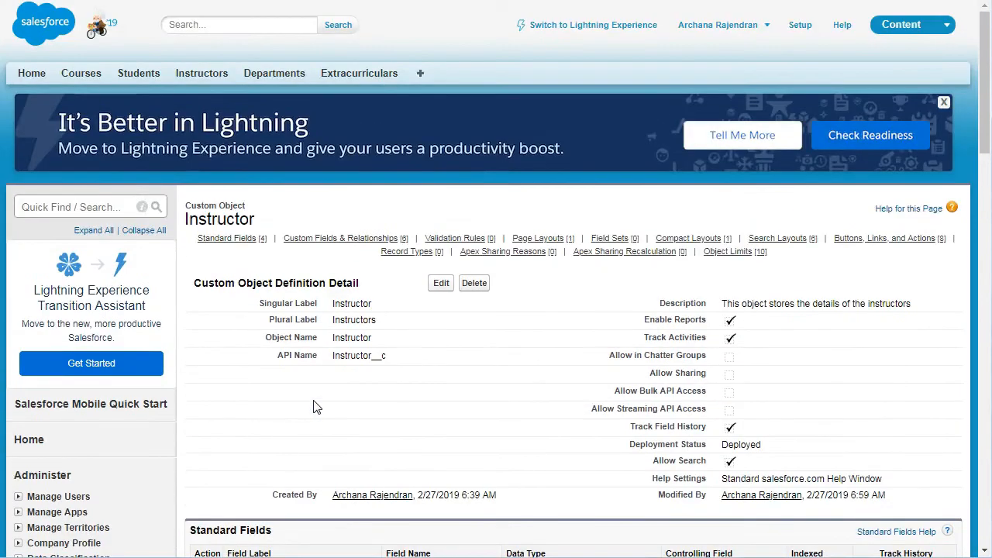
scroll(316, 407, "down", 6)
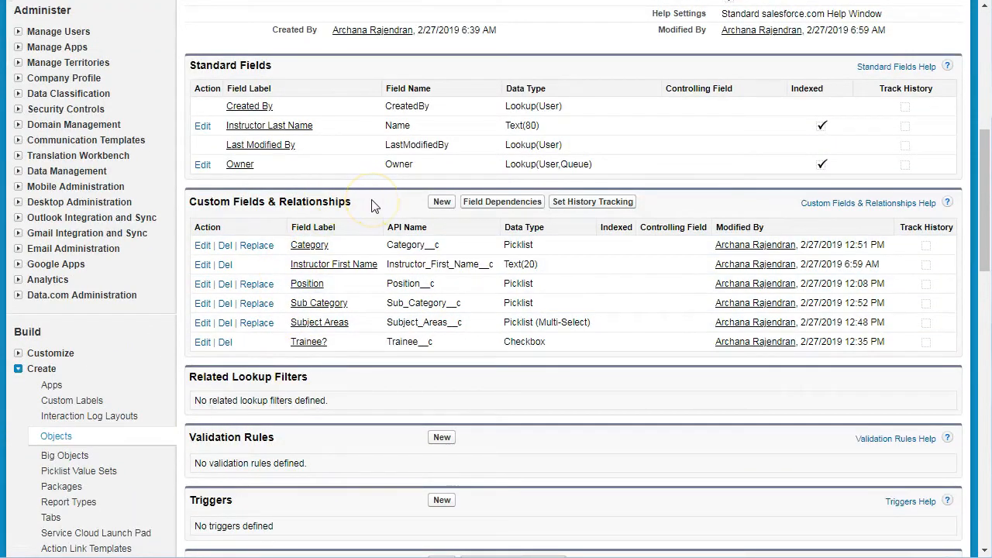
left_click(494, 207)
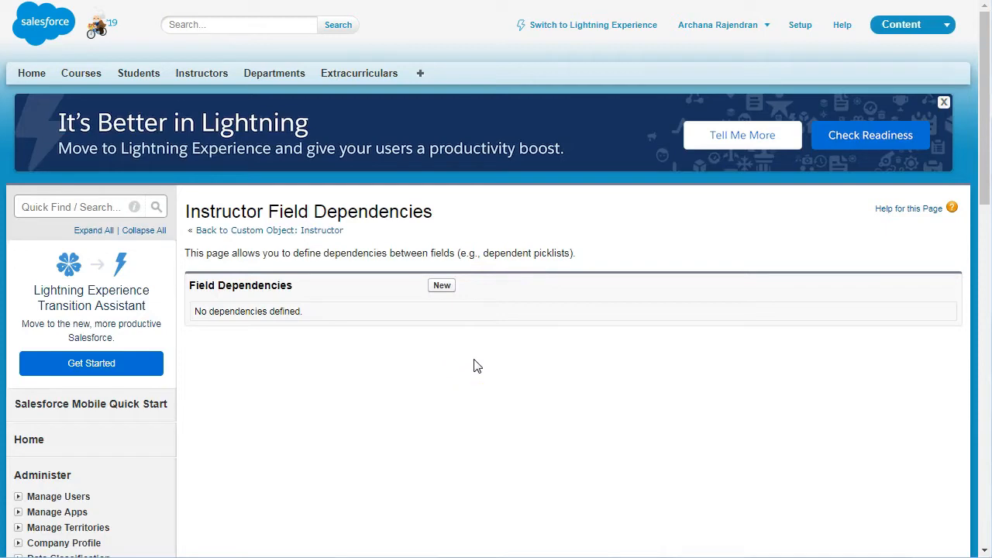
left_click(441, 286)
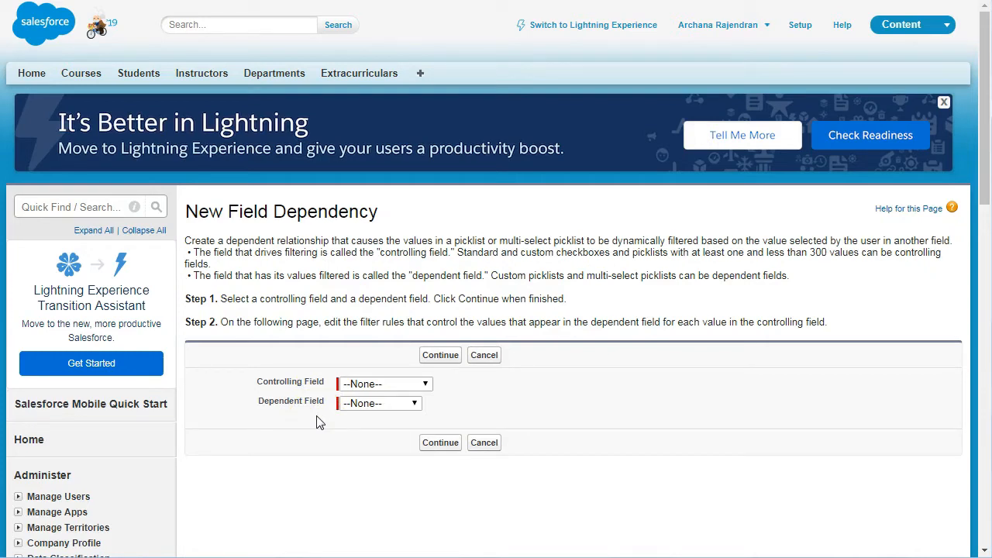
Set Category as the controlling field and Sub Category as the dependent field, and continue to the filter rules
left_click_drag(186, 241, 852, 326)
left_click(686, 420)
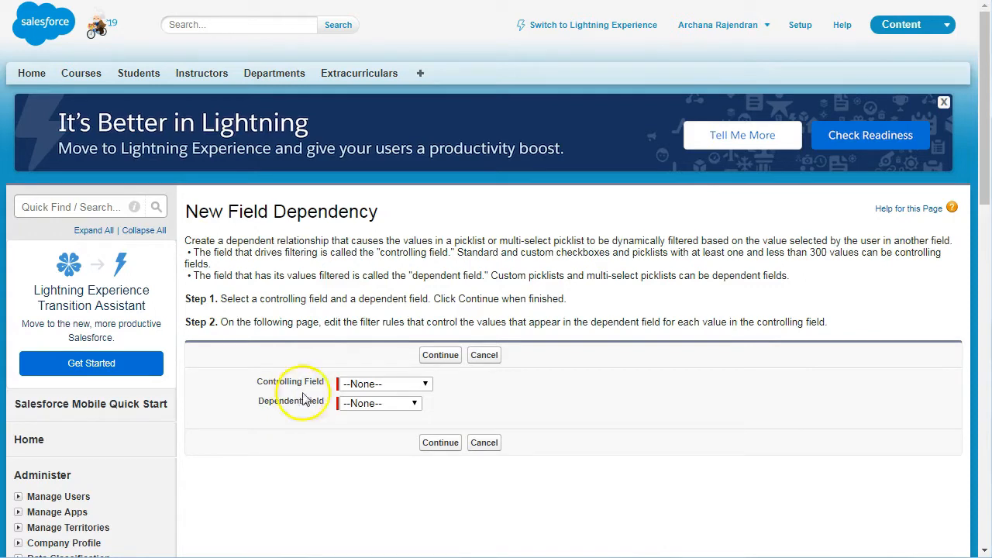
left_click(362, 383)
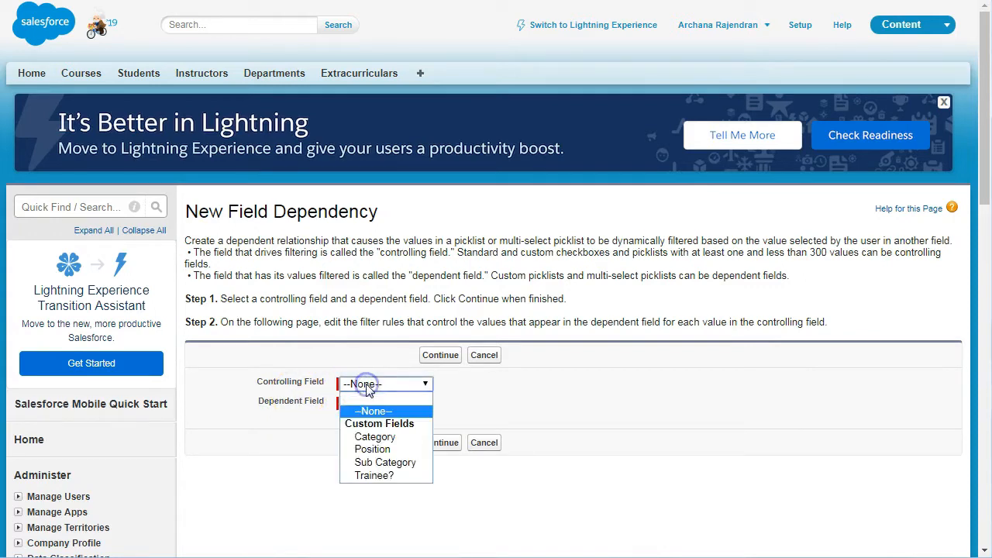
left_click(372, 438)
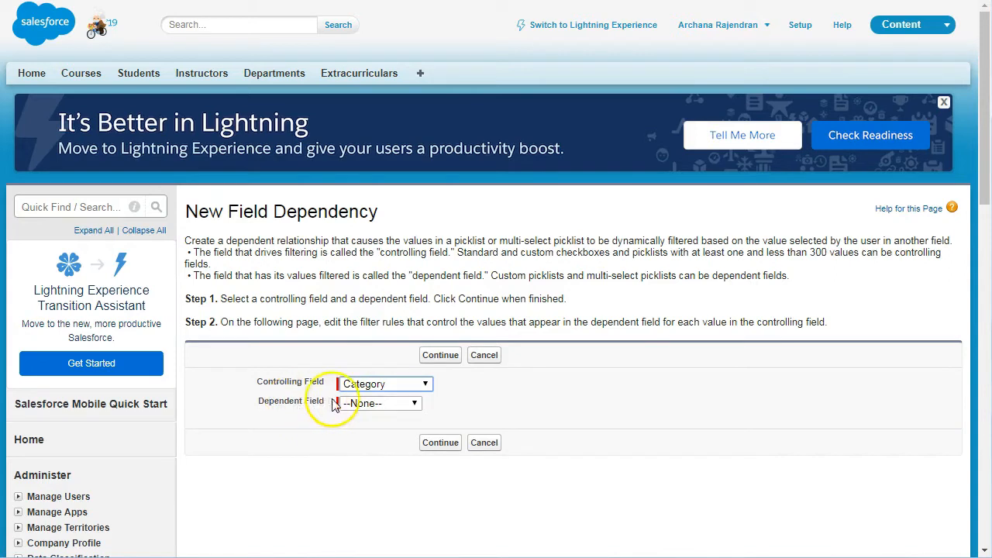
left_click(343, 403)
left_click(352, 455)
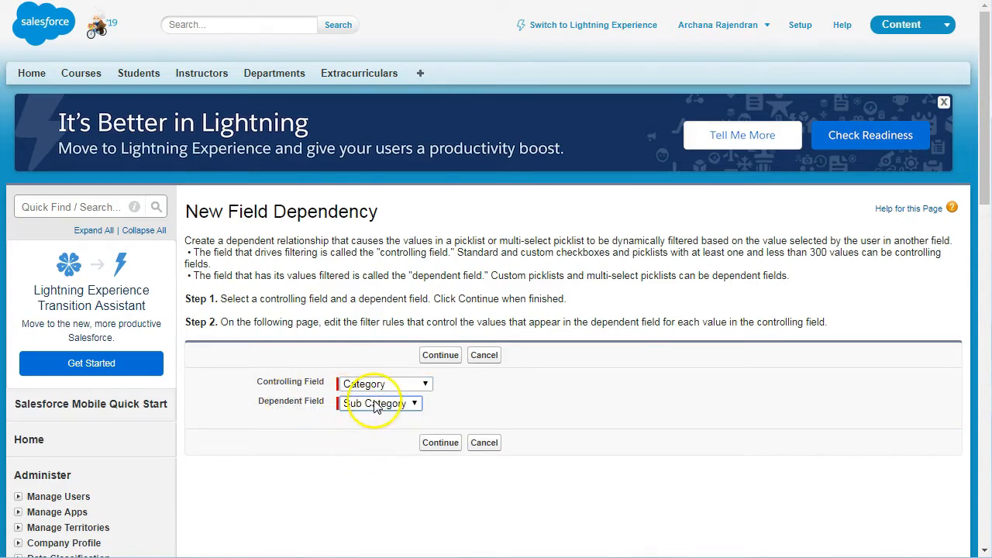
left_click(442, 442)
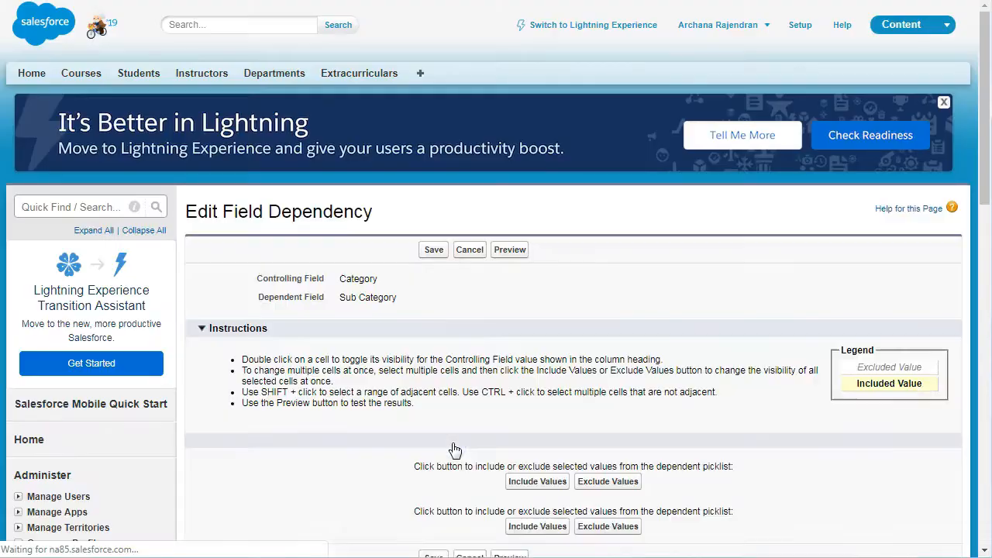
Include Sub Category 11, Sub Category 12 and Sub Category 13 under Category 1 in the dependency matrix
scroll(455, 449, "down", 5)
scroll(455, 450, "up", 2)
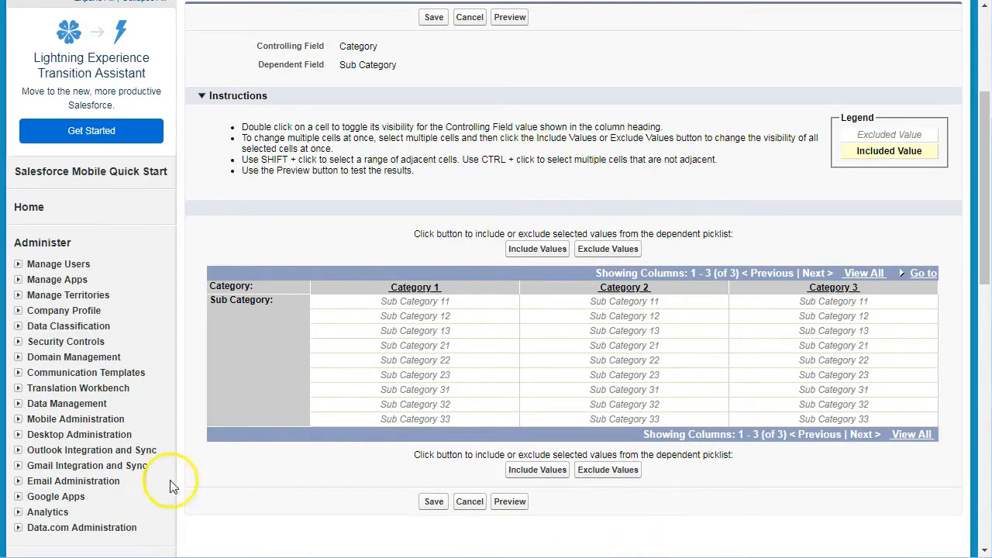
double_click(377, 302)
double_click(373, 316)
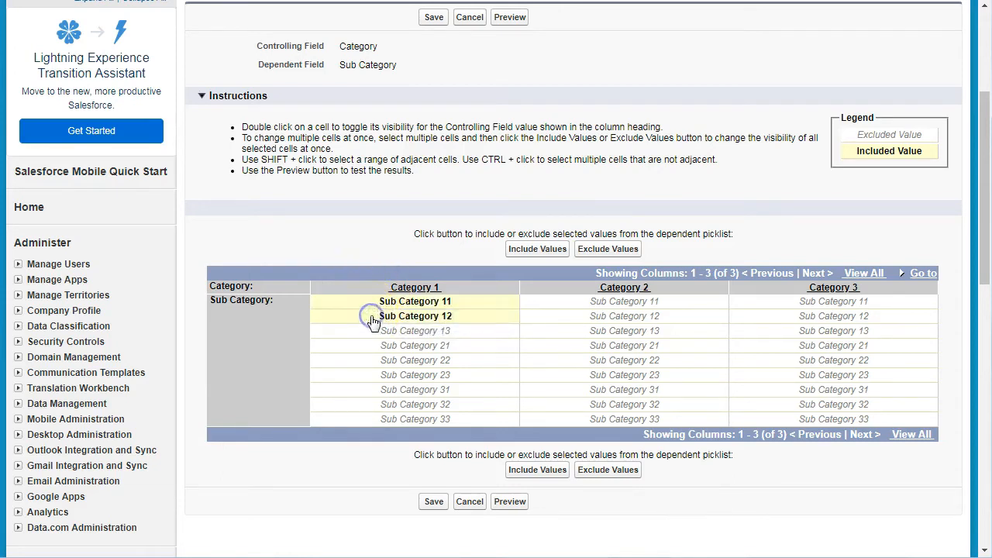
double_click(369, 331)
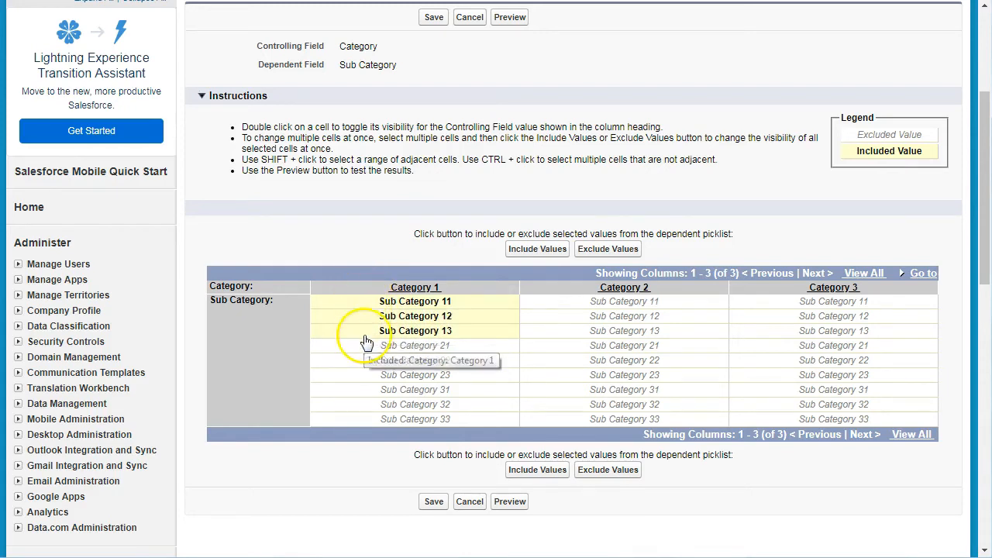
Include Sub Category 21, Sub Category 22 and Sub Category 23 under Category 2
double_click(566, 347)
double_click(564, 361)
double_click(562, 375)
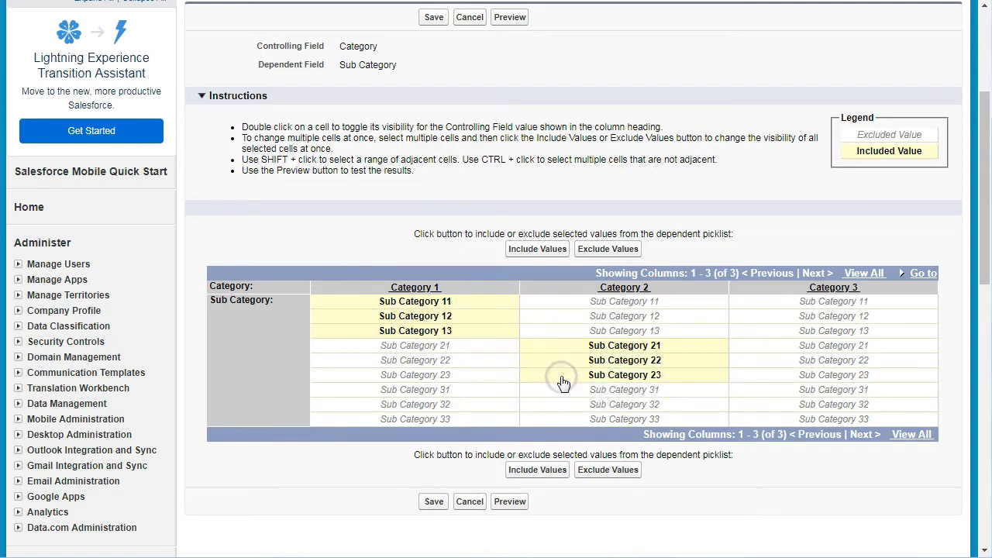
Include Sub Category 31, Sub Category 32 and Sub Category 33 under Category 3, and save the field dependency
double_click(783, 390)
double_click(784, 403)
double_click(786, 419)
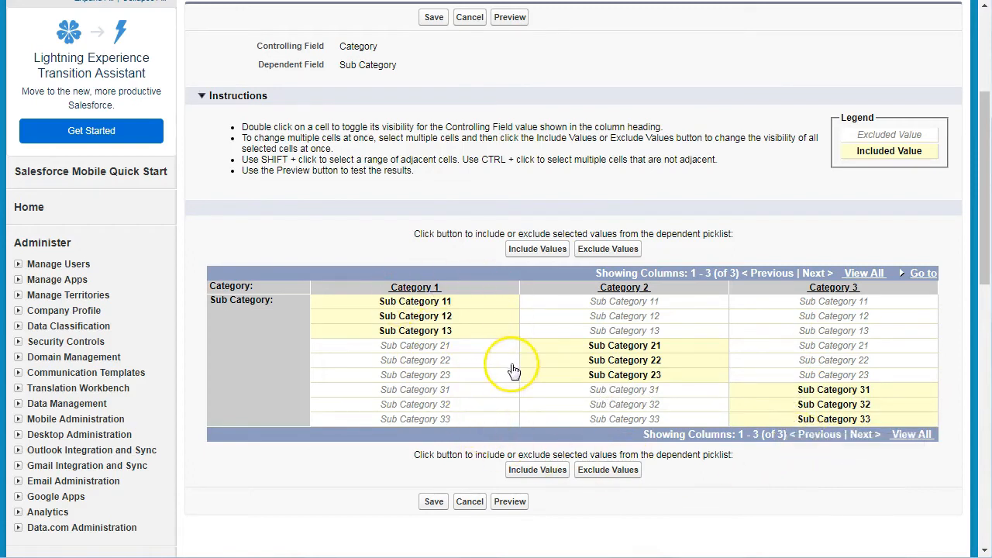
left_click(500, 280)
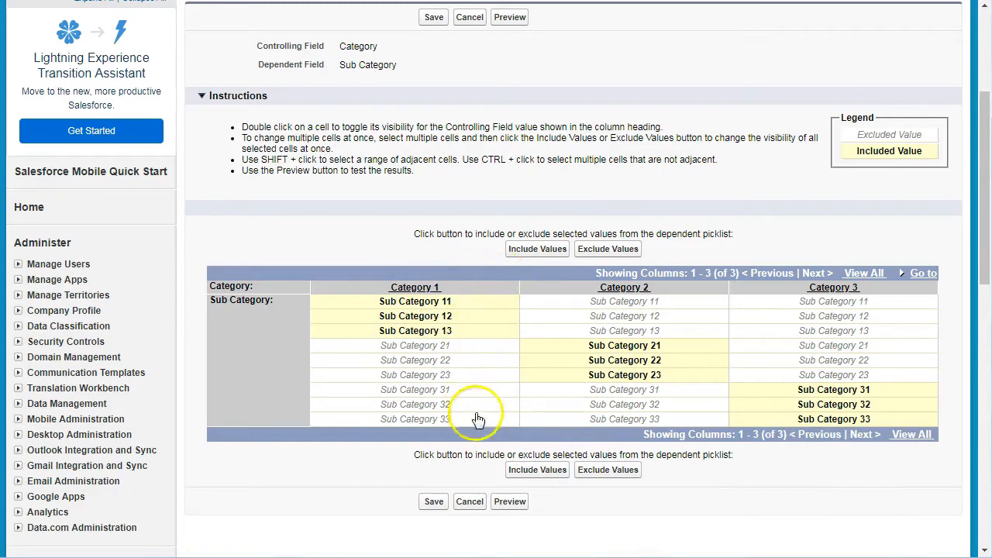
left_click(436, 502)
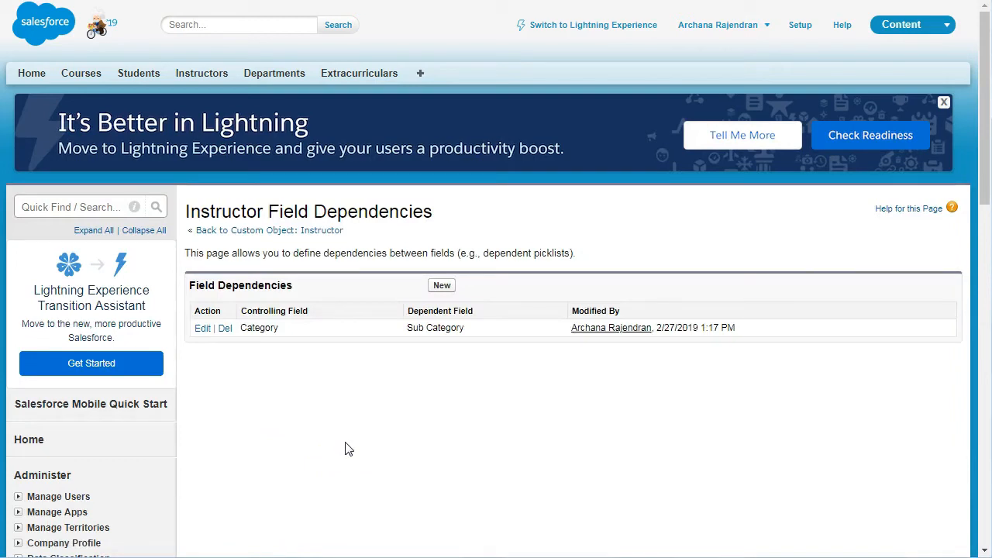
Start a new Instructor record and enter Test as the instructor's last name
left_click(437, 311)
left_click(209, 73)
left_click(441, 191)
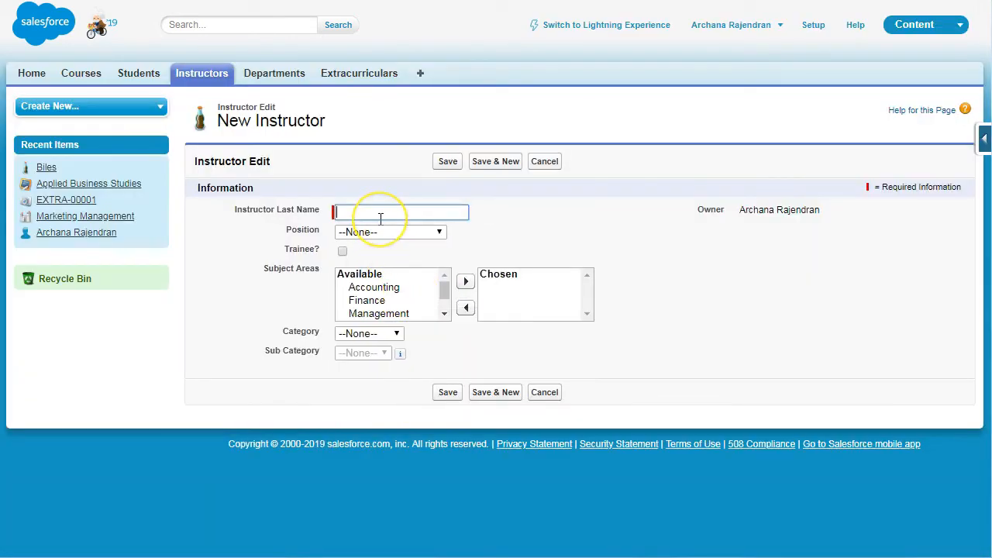
type("Test")
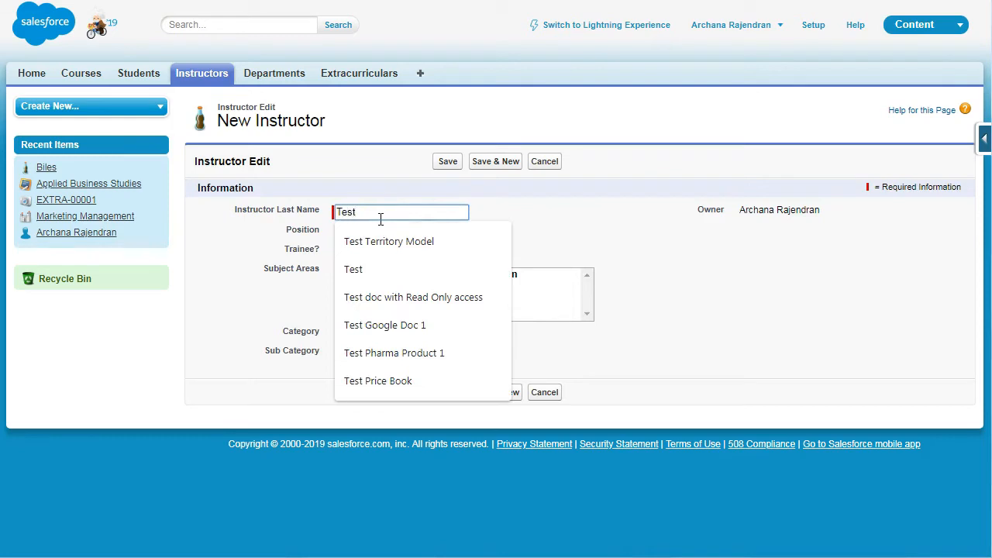
left_click(387, 153)
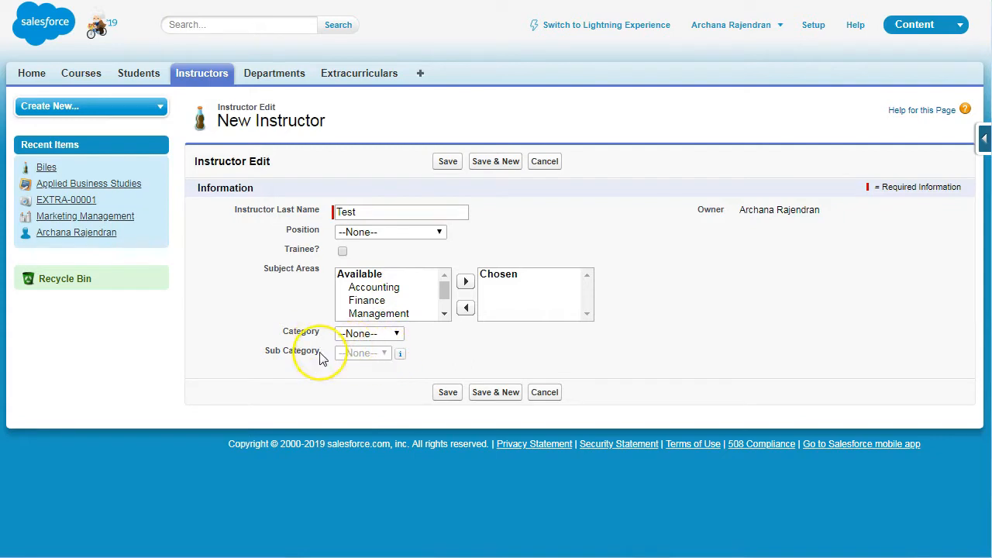
Set the record's Category to Category 1 and check which Sub Category options are offered
left_click(348, 335)
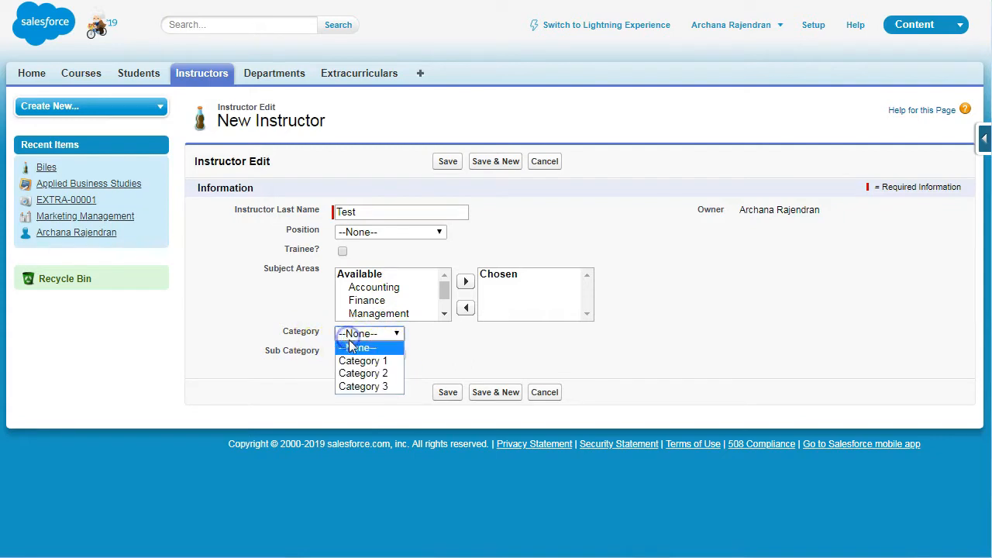
left_click(352, 361)
left_click(359, 354)
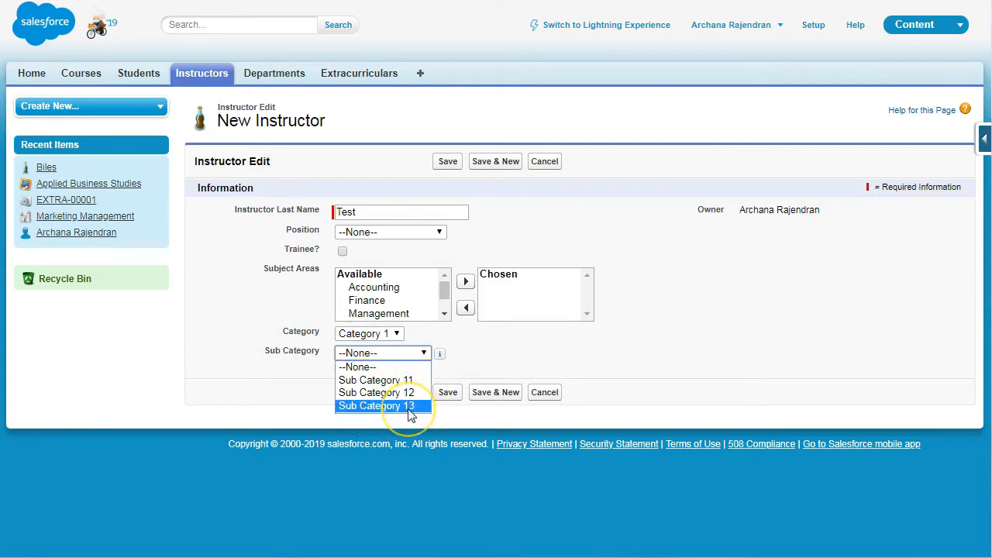
Switch the Category to Category 2 and check which Sub Category options are offered
left_click(385, 336)
left_click(379, 374)
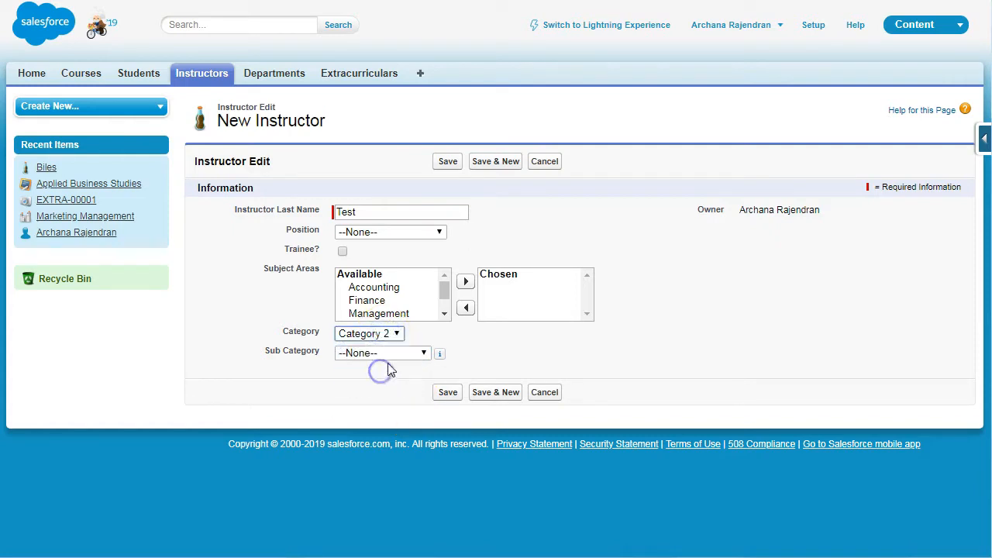
left_click(391, 353)
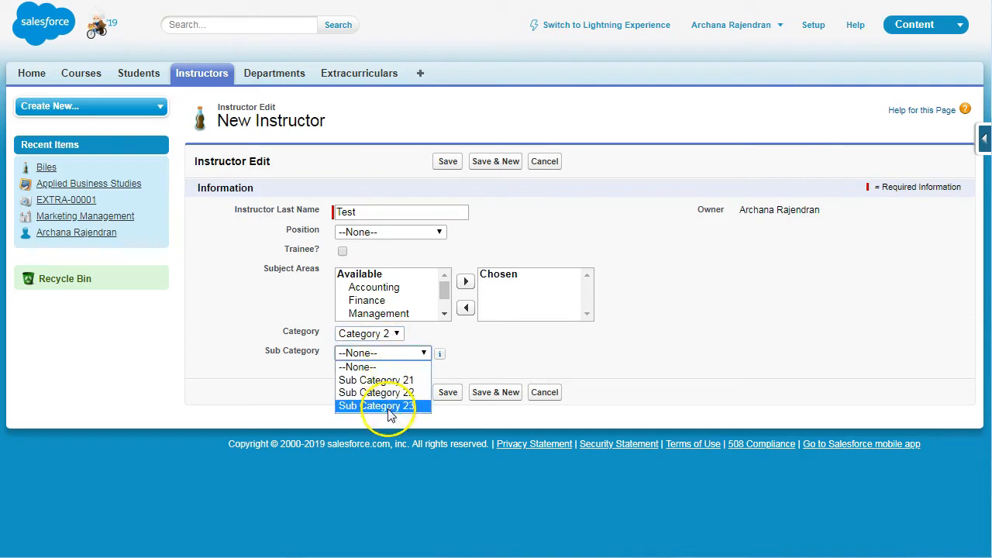
Switch the Category to Category 3 and check which Sub Category options are offered
left_click(395, 334)
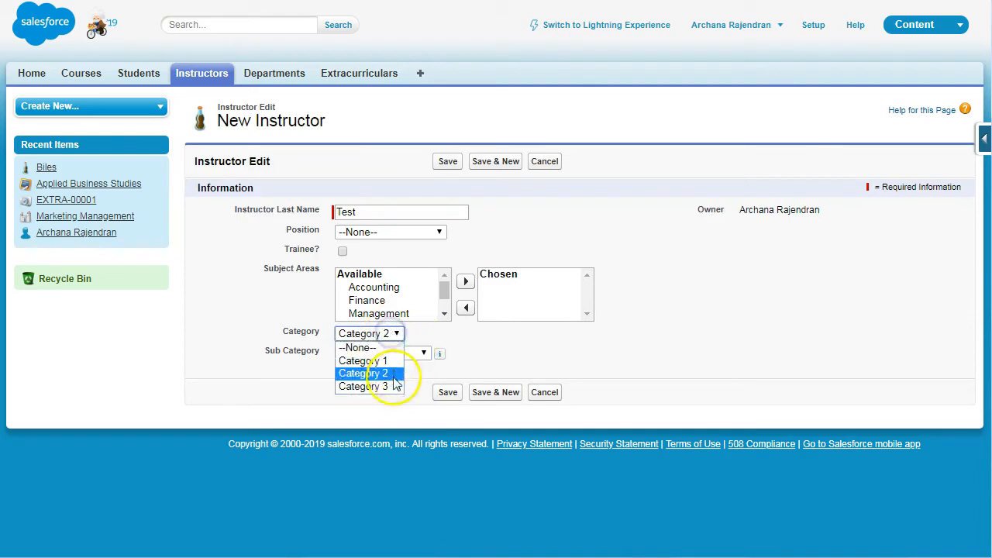
left_click(392, 386)
left_click(394, 353)
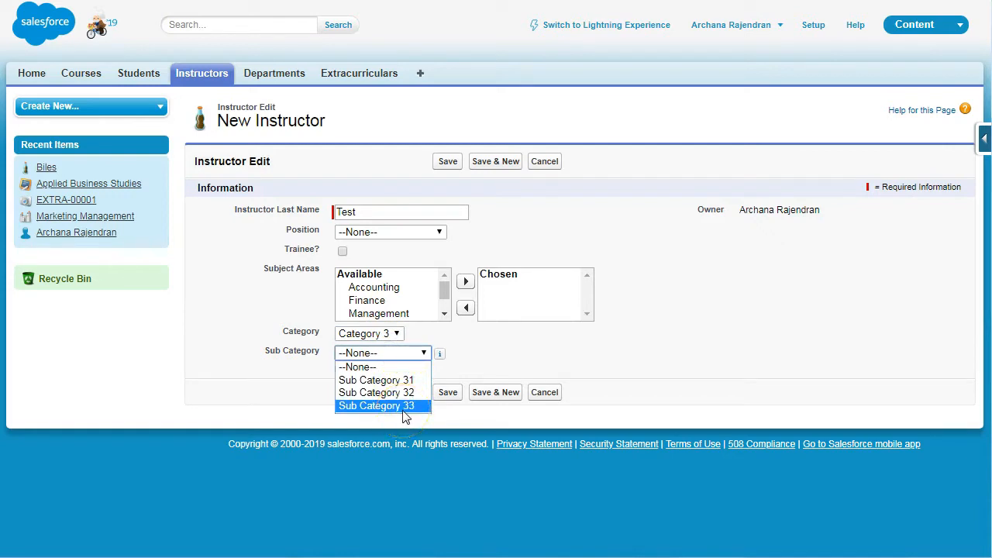
left_click(310, 332)
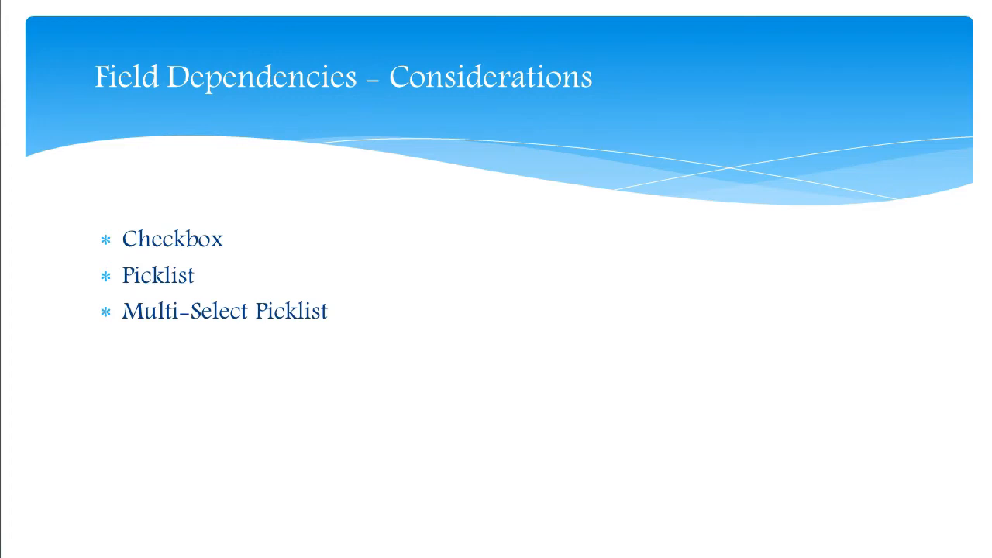
left_click(56, 493)
left_click(57, 493)
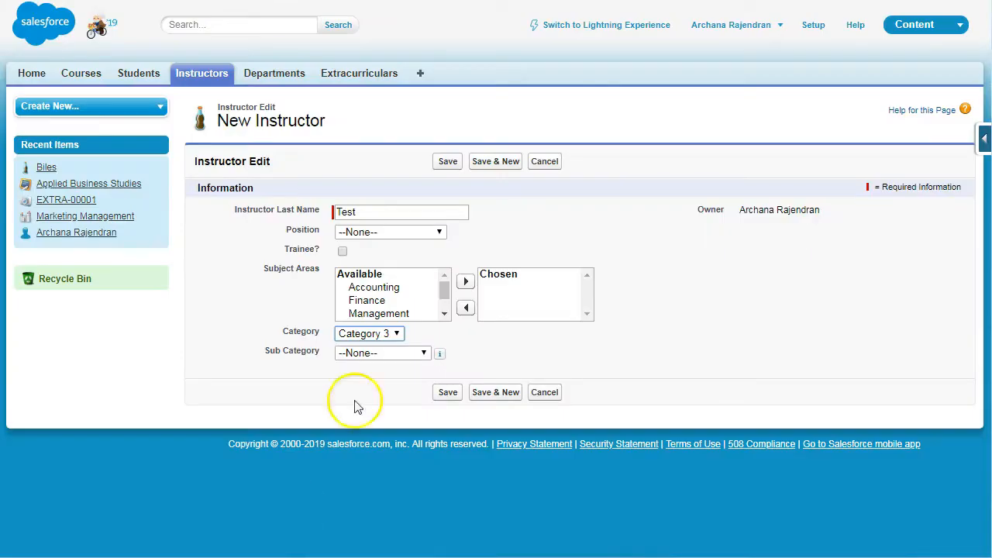
Leave the unsaved instructor record and open the field dependencies of the Instructor object
left_click(216, 75)
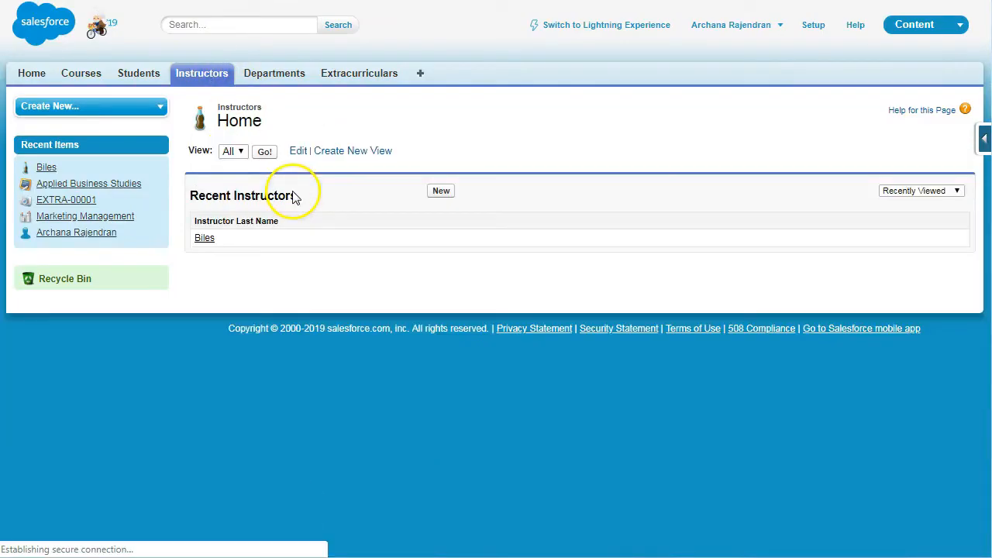
left_click(978, 141)
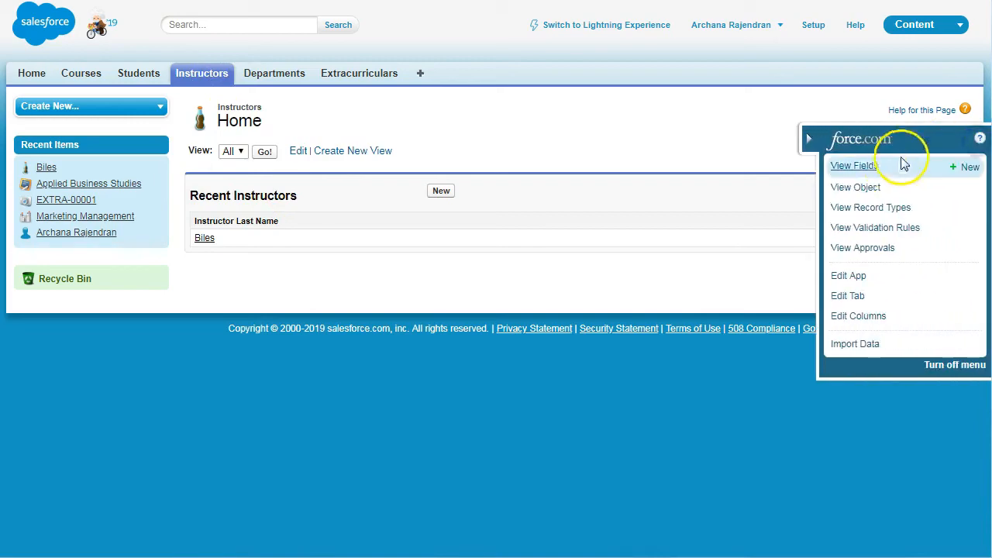
left_click(856, 188)
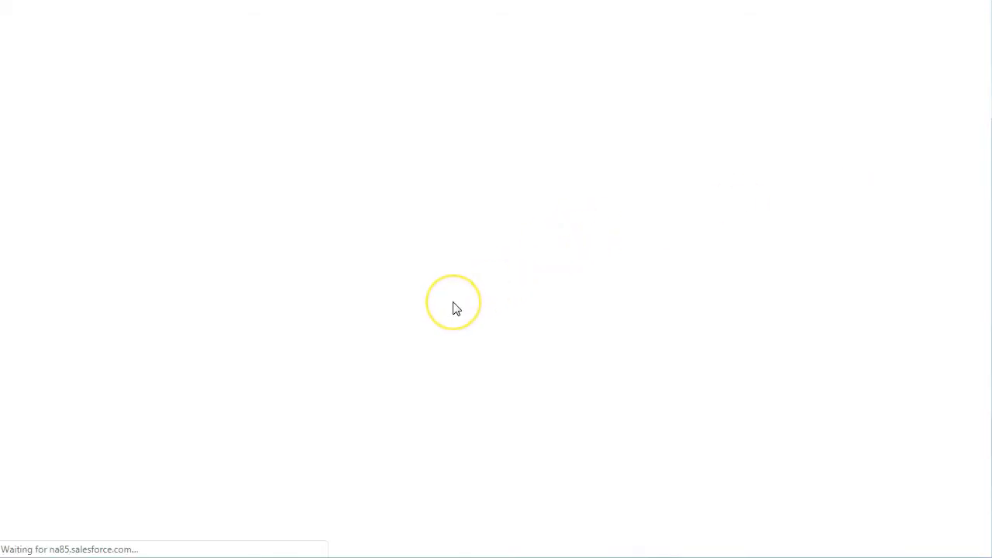
scroll(456, 308, "down", 1)
scroll(455, 309, "down", 4)
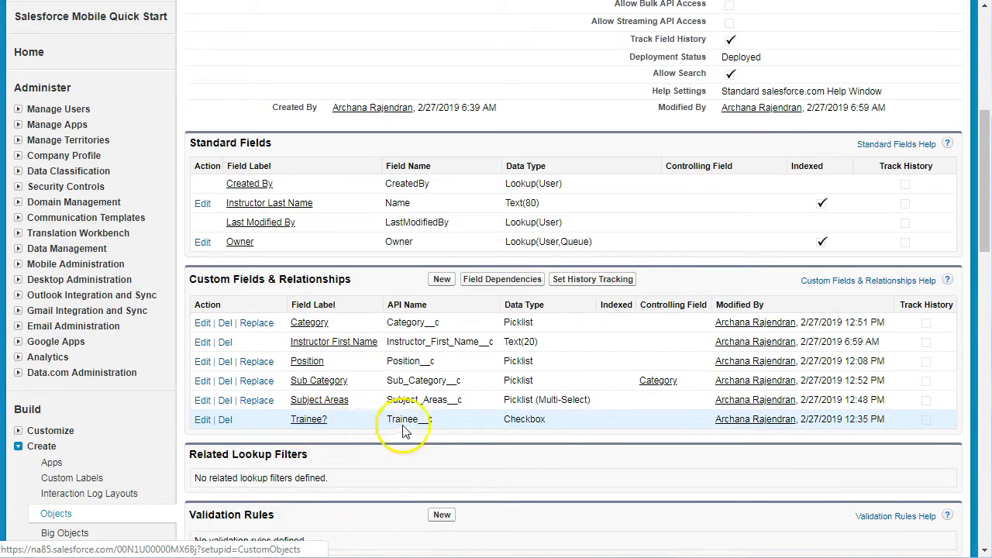
left_click(517, 280)
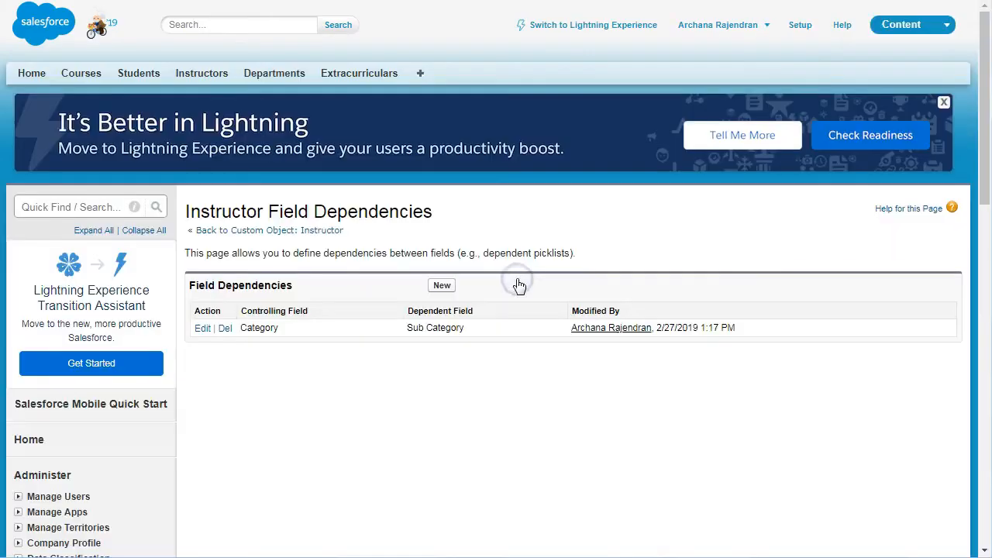
Start a new field dependency and check whether the Trainee? checkbox is offered as controlling field and as dependent field
left_click(444, 286)
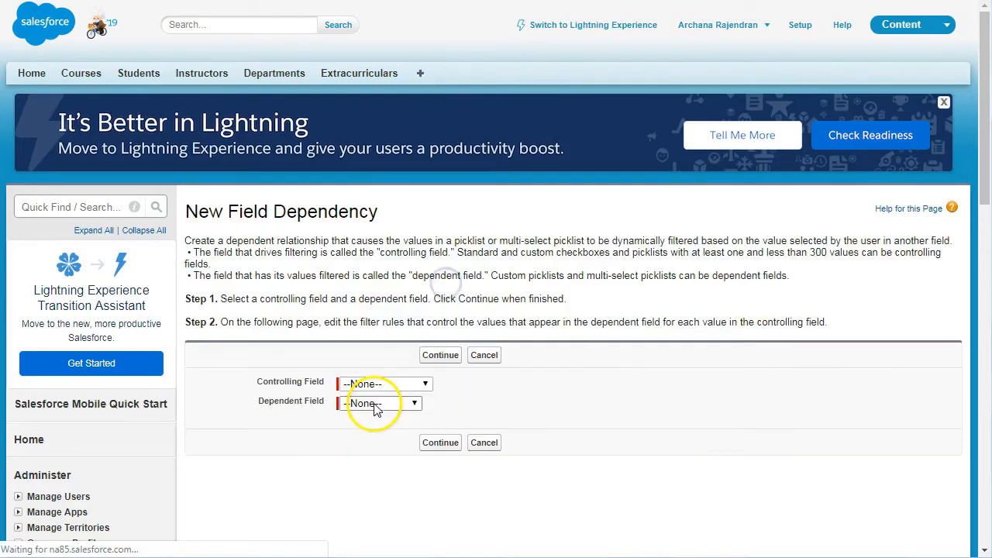
scroll(377, 406, "down", 1)
left_click(367, 308)
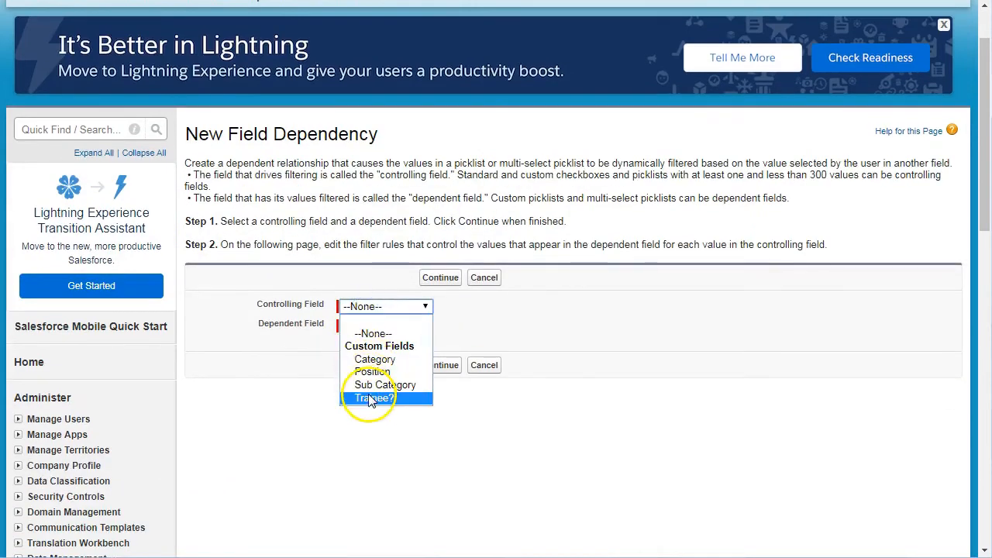
left_click(301, 287)
left_click(367, 327)
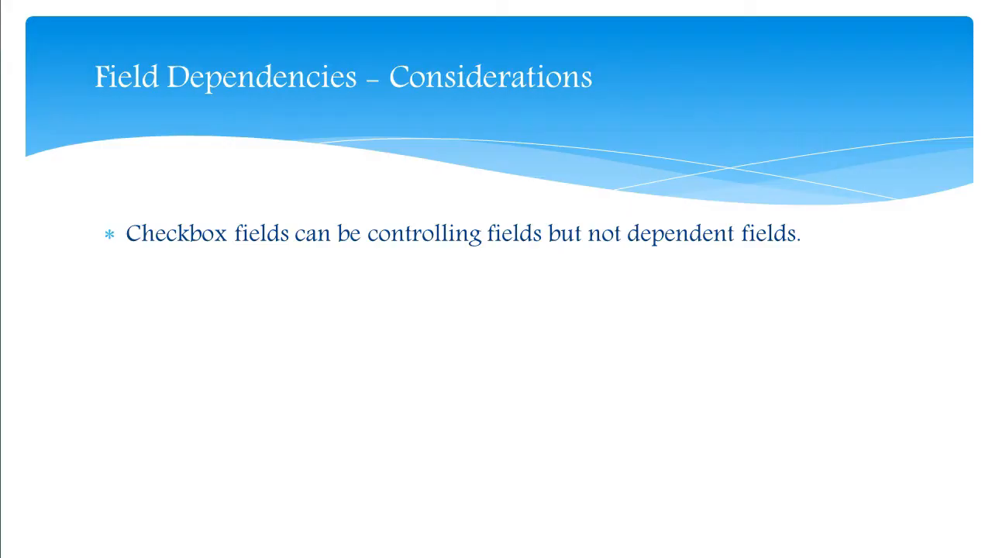
Switch to the Excel objects overview and check the data type of Subject Areas in the Instructors table
left_click(225, 527)
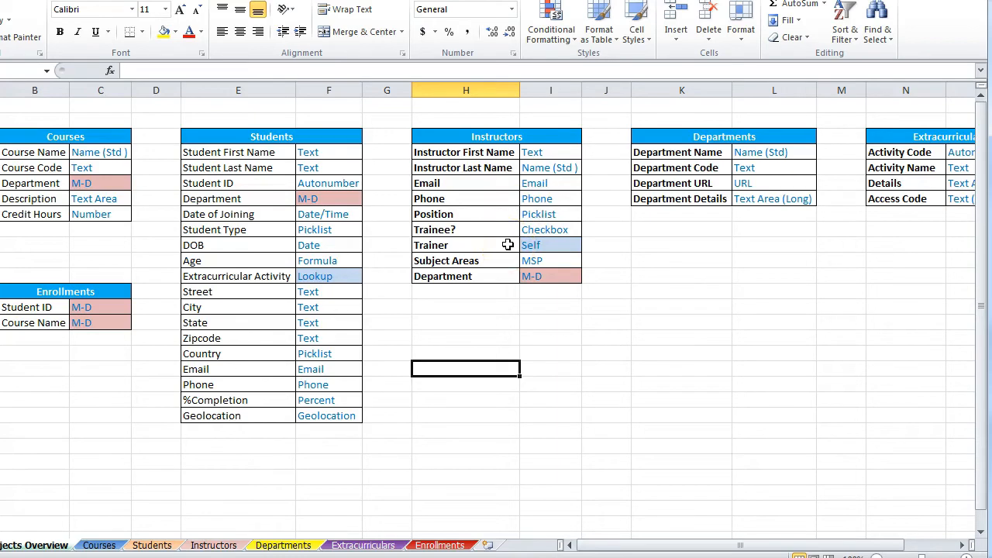
left_click(507, 260)
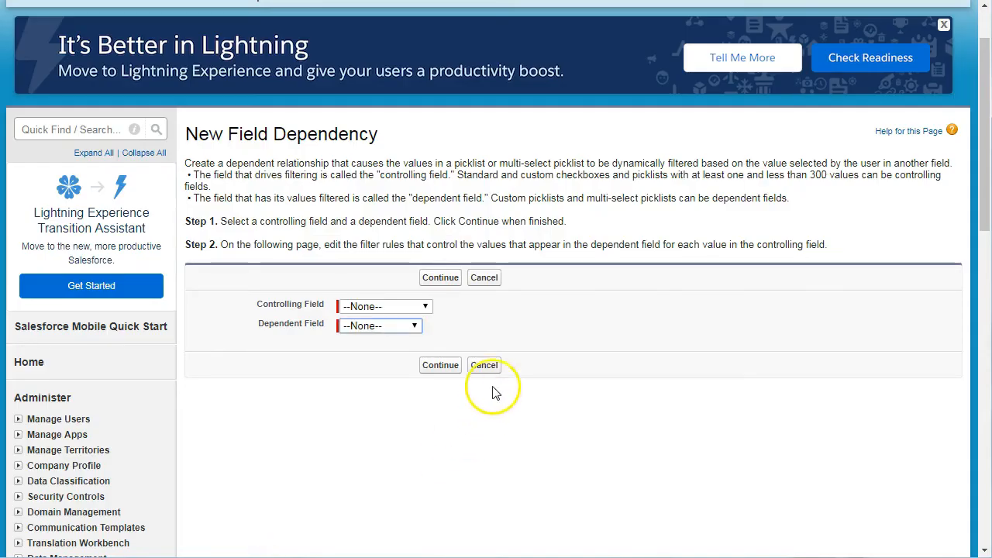
Restart the new field dependency in Salesforce and check whether Subject Areas is offered as controlling field and as dependent field
left_click(493, 360)
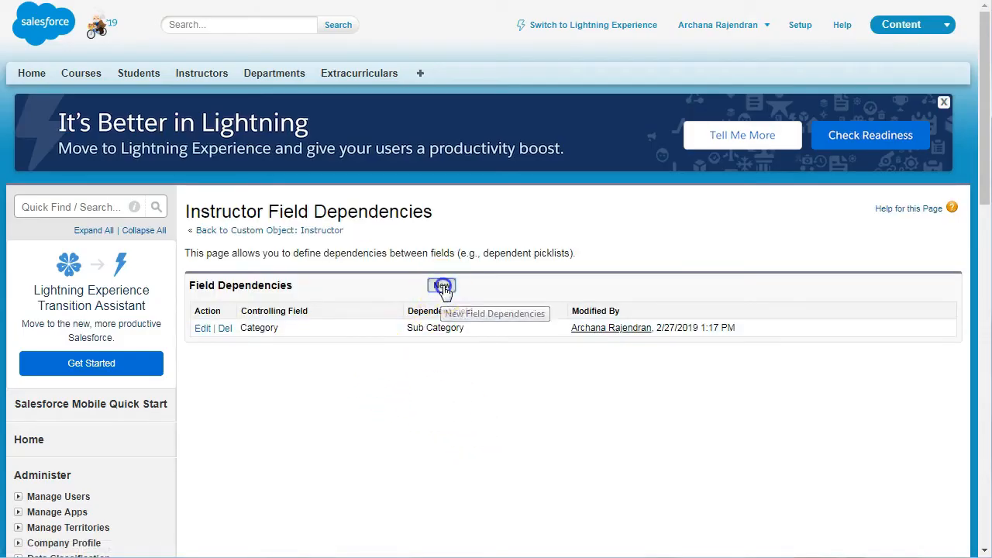
left_click(442, 286)
left_click(392, 383)
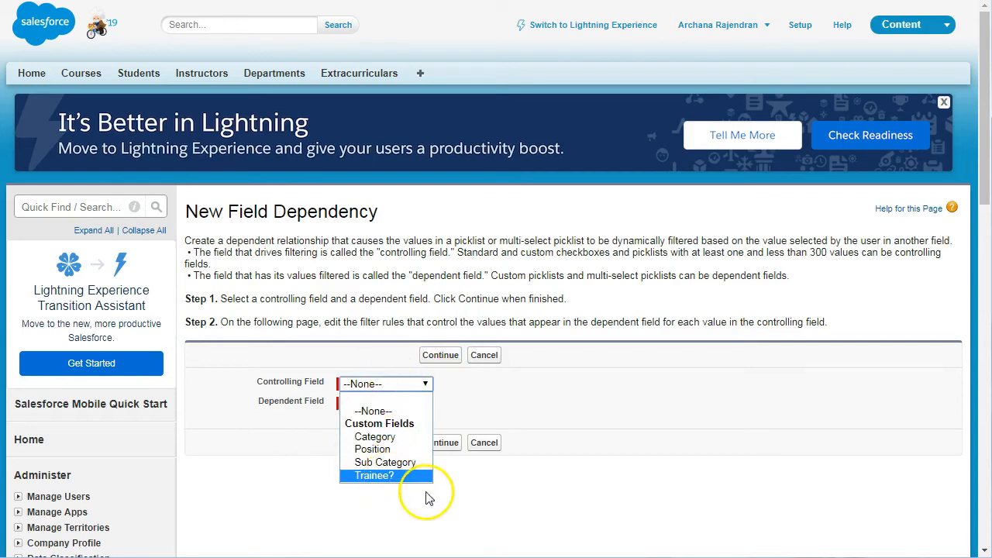
left_click(422, 495)
left_click(378, 403)
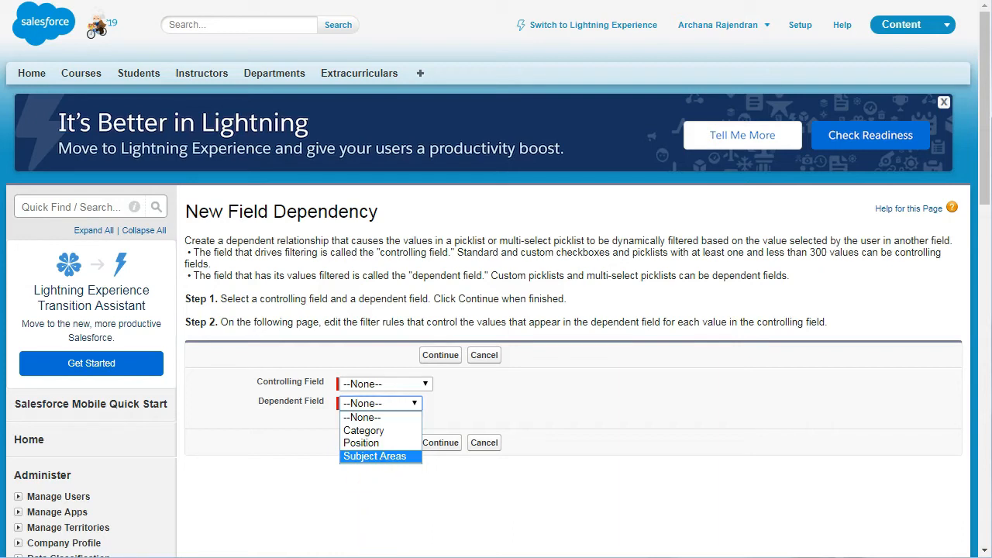
key("Escape")
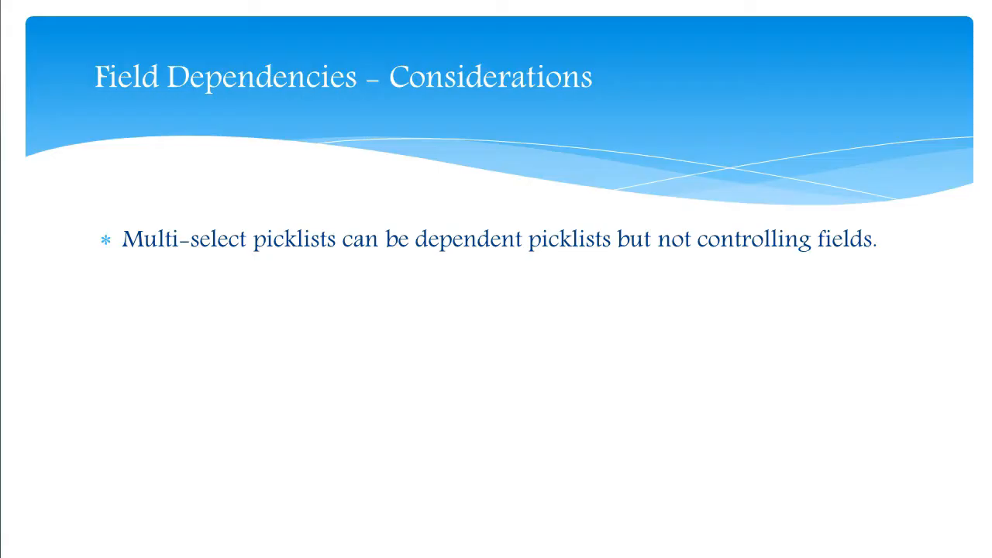
left_click(312, 286)
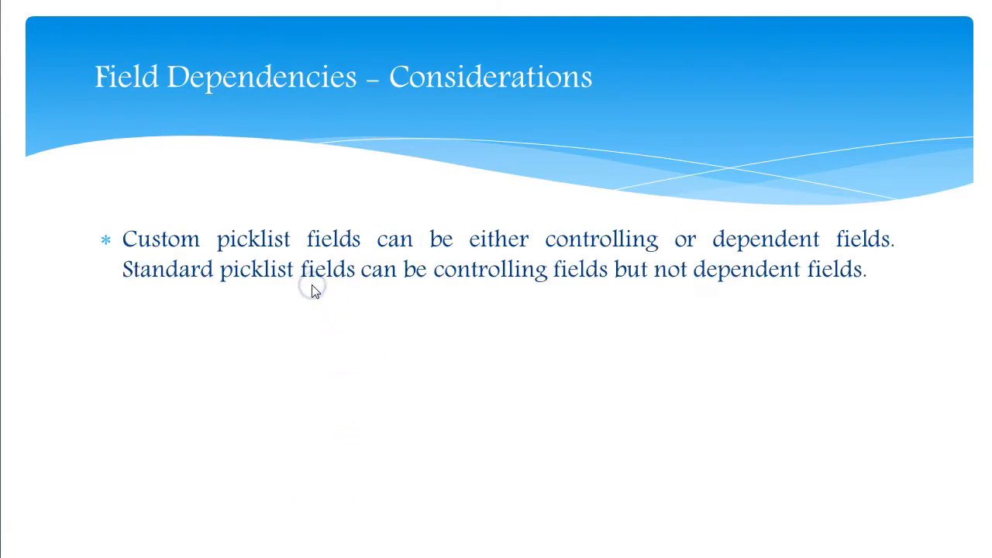